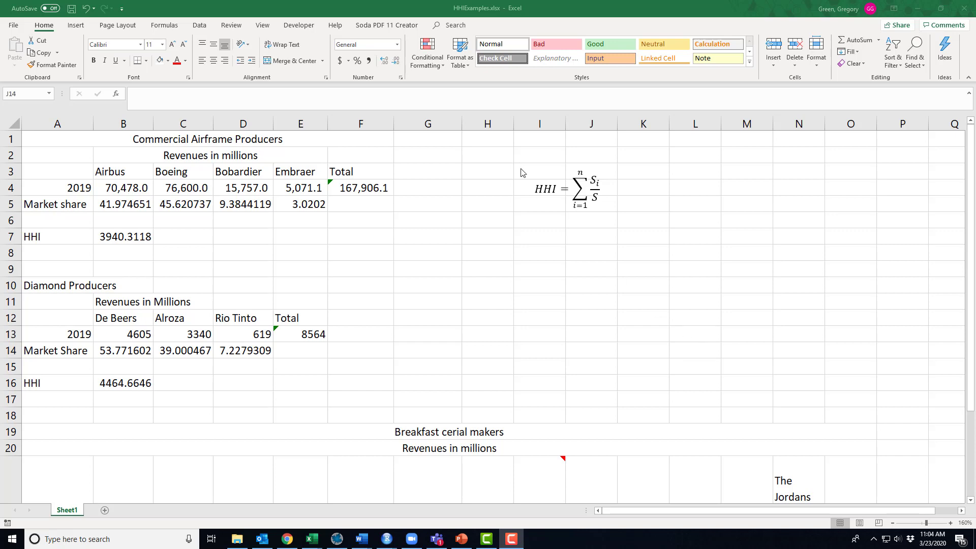
# Step: Review the HHI equation and the four airframe producer names in the table
pyautogui.moveTo(520, 168); pyautogui.dragTo(602, 204)
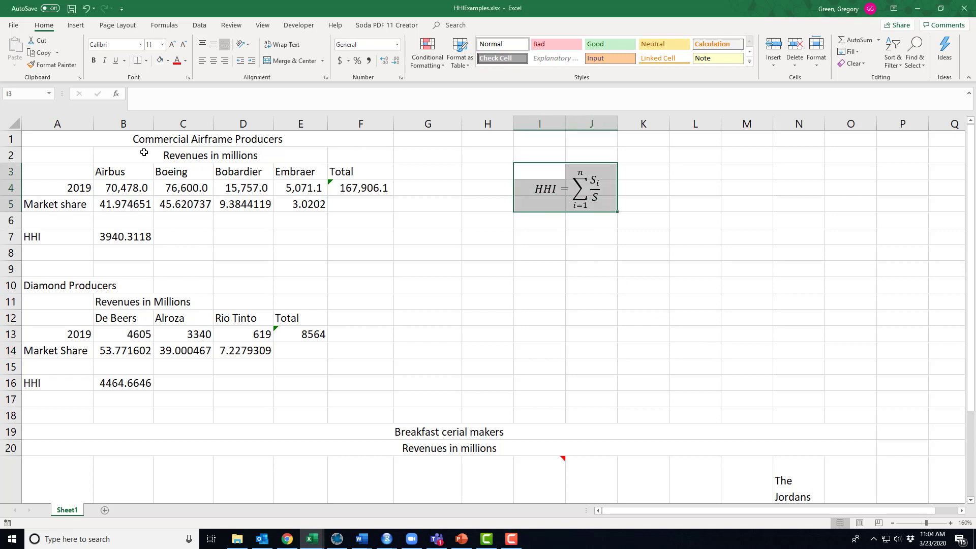
pyautogui.click(422, 345)
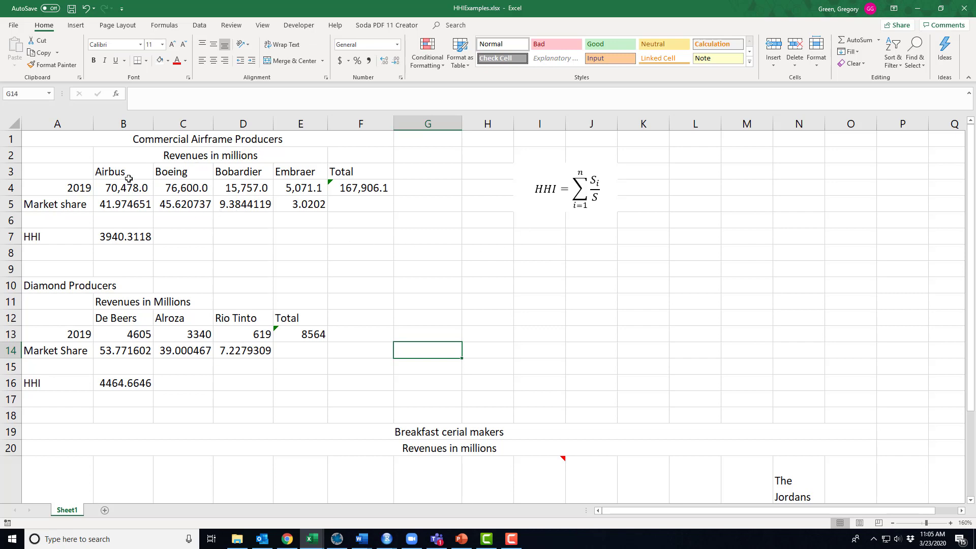
pyautogui.moveTo(127, 175); pyautogui.dragTo(302, 173)
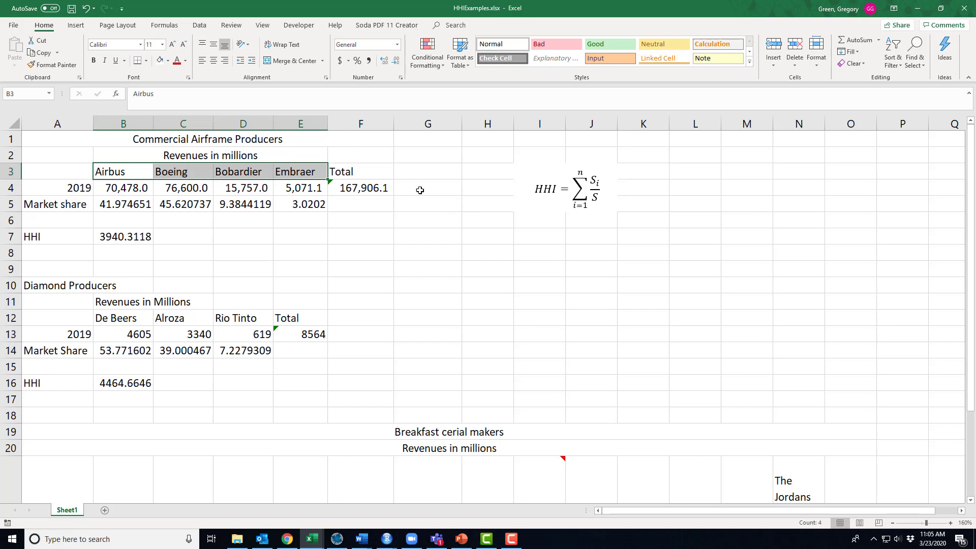
pyautogui.click(125, 173)
pyautogui.moveTo(154, 173); pyautogui.dragTo(287, 171)
pyautogui.click(580, 174)
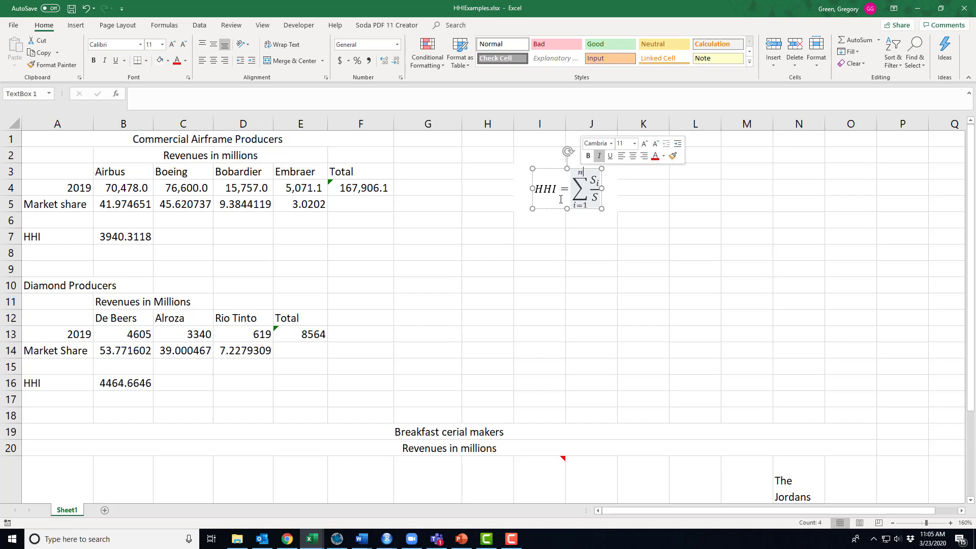
pyautogui.click(531, 238)
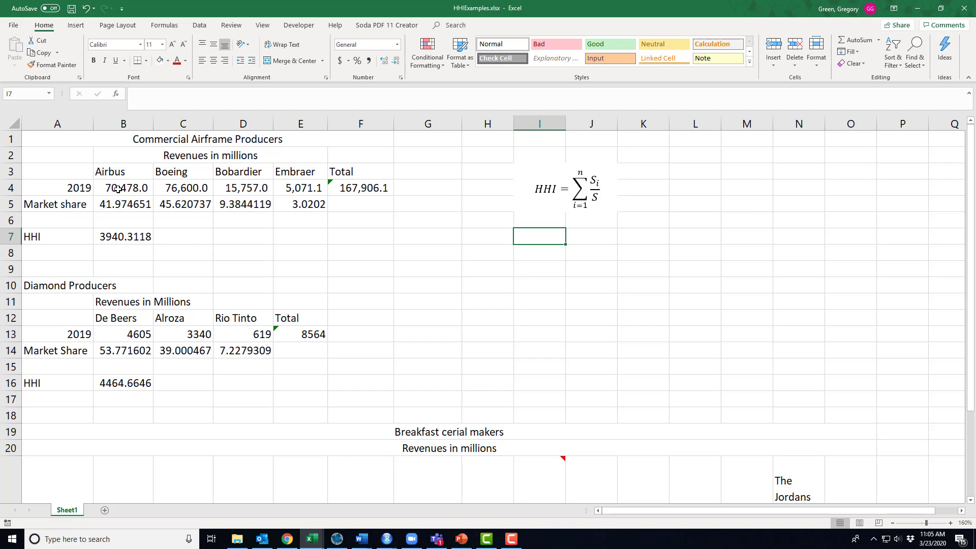
# Step: Inspect the airframe revenues in B4:D4 and the total's SUM formula in F4
pyautogui.click(118, 189)
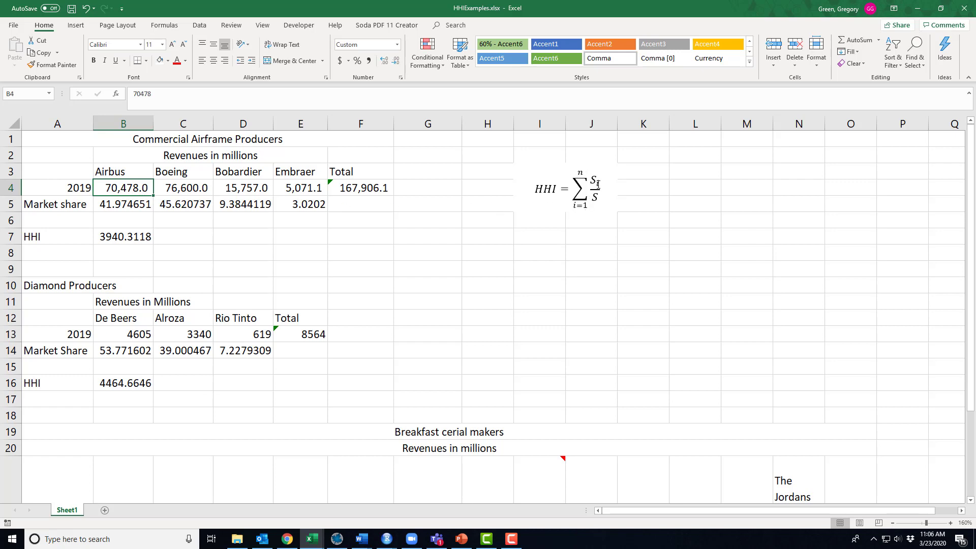
pyautogui.click(195, 187)
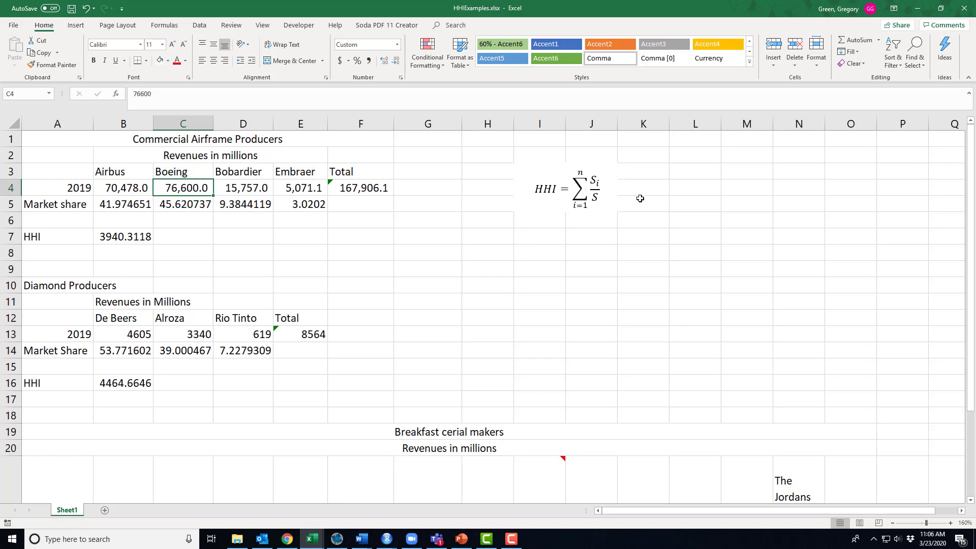
pyautogui.click(254, 190)
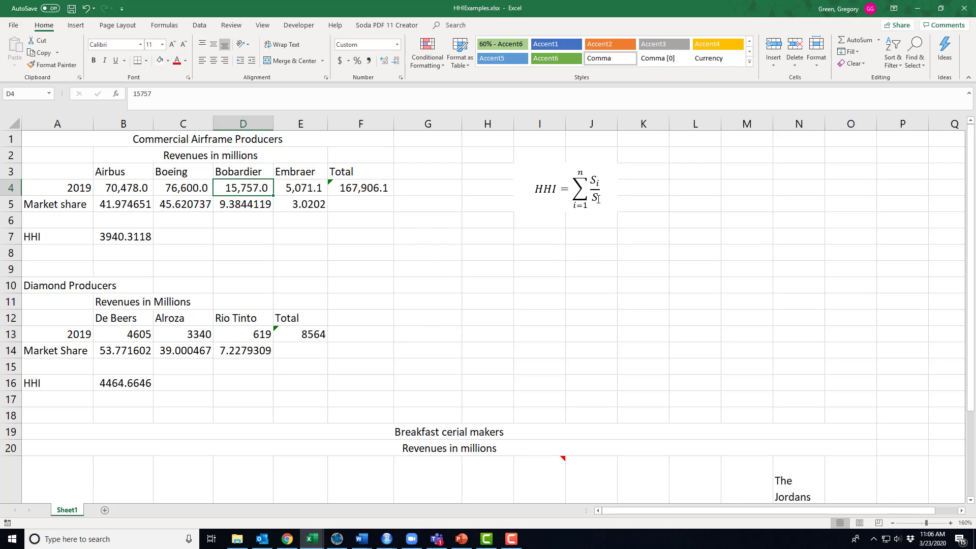
pyautogui.click(359, 189)
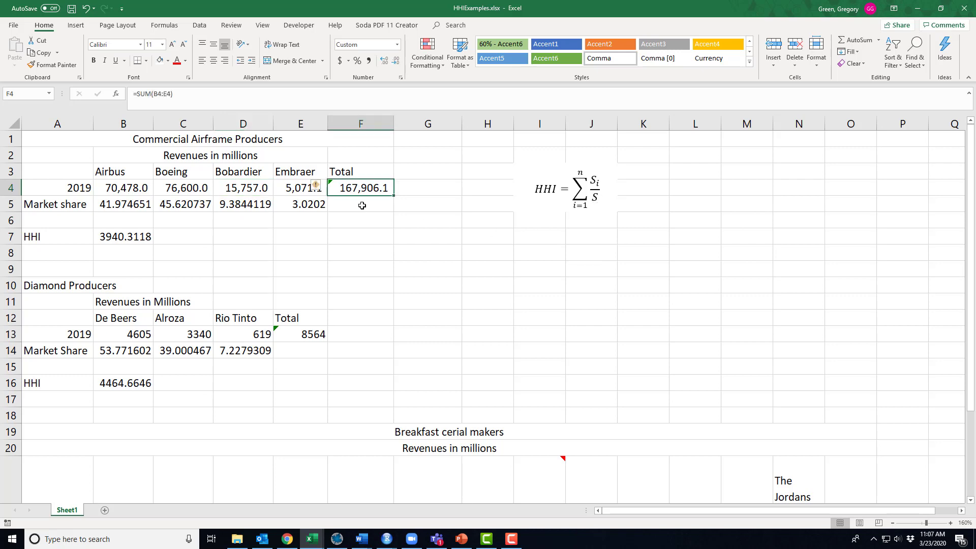
pyautogui.moveTo(130, 189); pyautogui.dragTo(273, 192)
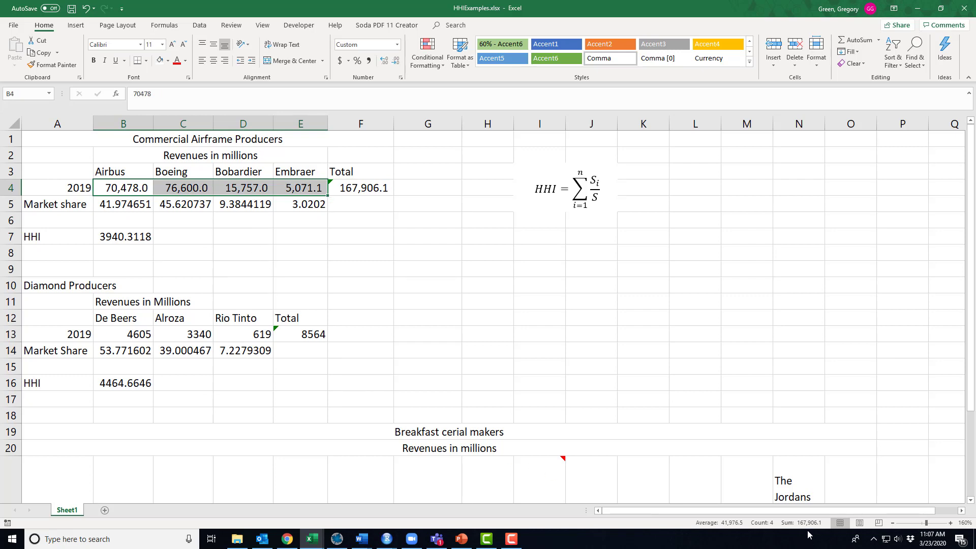
pyautogui.click(370, 189)
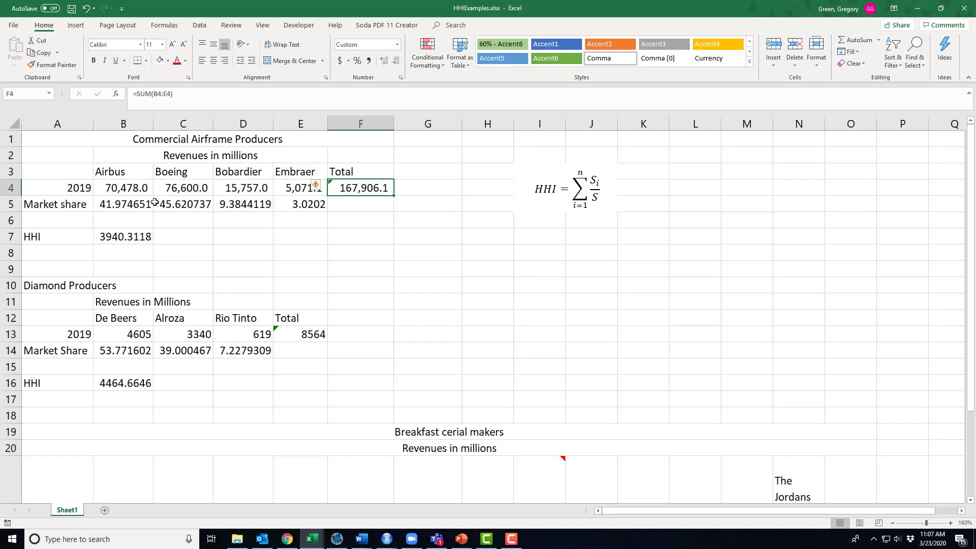
# Step: Round the four airframe market shares in B5:E5 to two decimal places
pyautogui.click(124, 203)
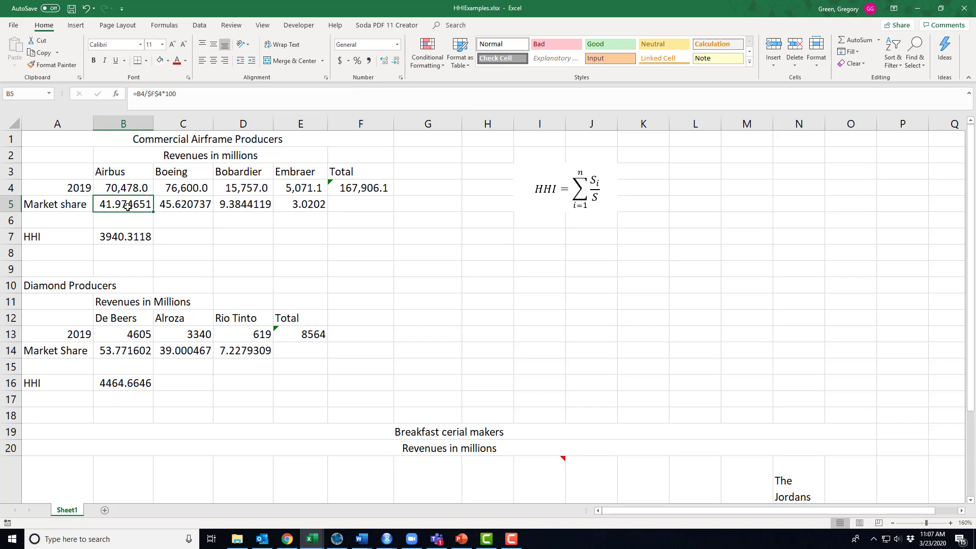
pyautogui.moveTo(128, 205); pyautogui.dragTo(317, 199)
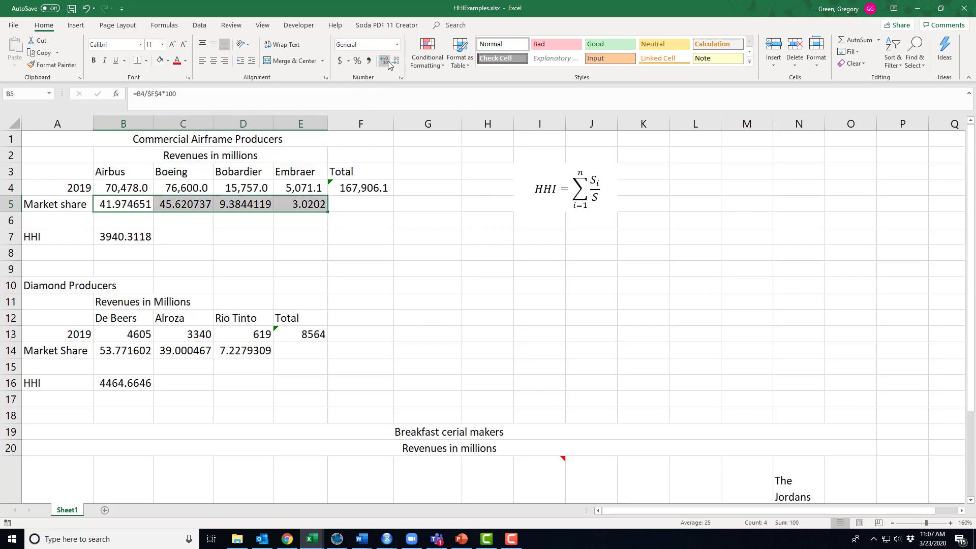
pyautogui.click(397, 63)
pyautogui.click(397, 63)
pyautogui.click(396, 62)
pyautogui.click(396, 63)
# Step: Check each market share formula, showing 41.97, 45.62, 9.38 and 3.02
pyautogui.click(136, 206)
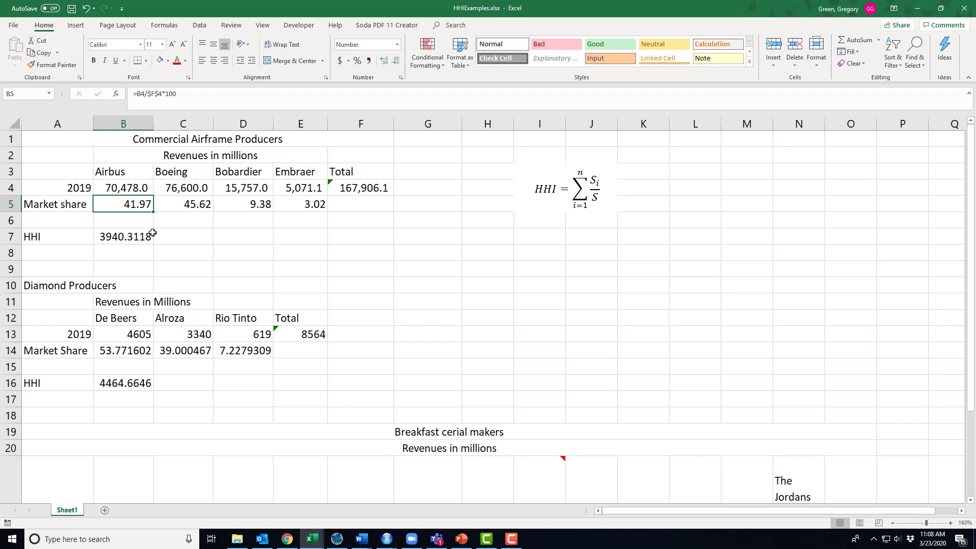
pyautogui.press('Right')
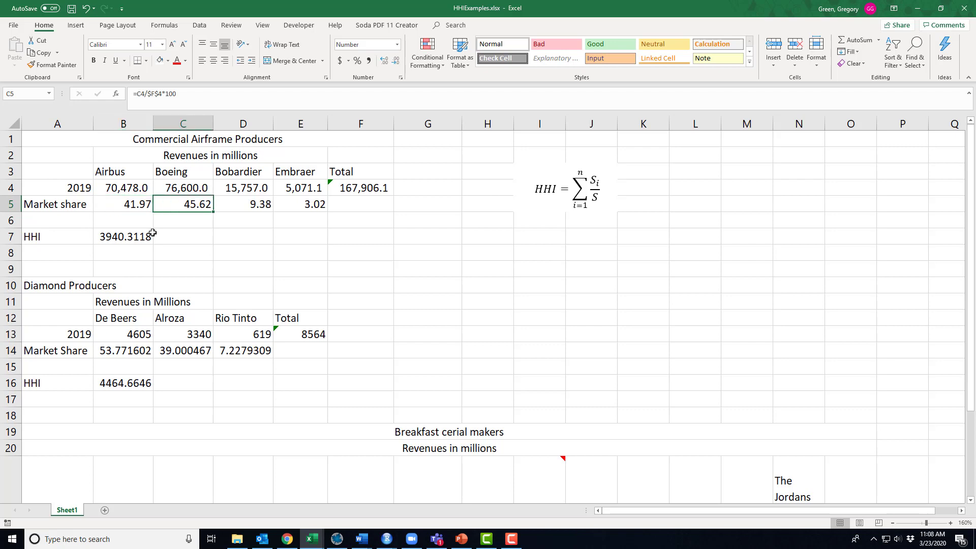
pyautogui.press('Right')
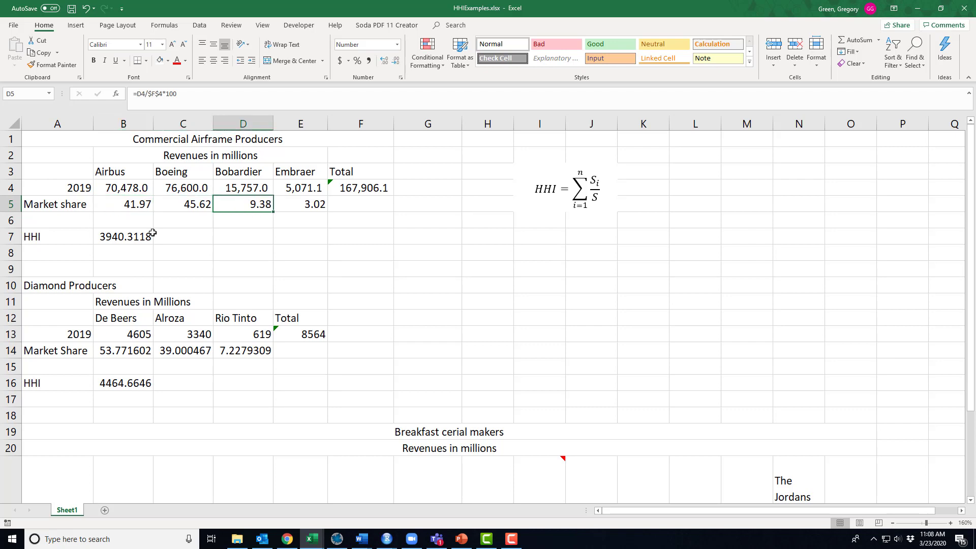
pyautogui.press('Right')
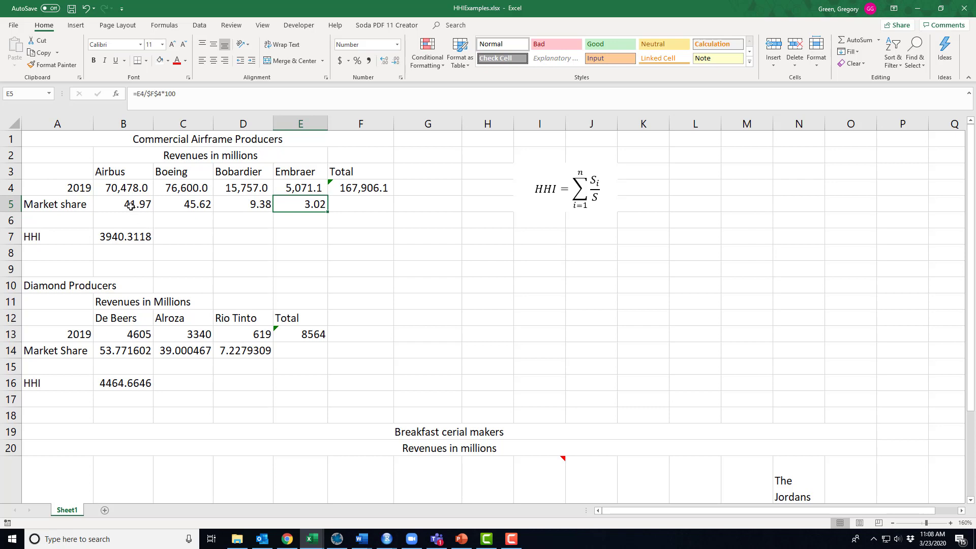
pyautogui.moveTo(131, 206); pyautogui.dragTo(279, 206)
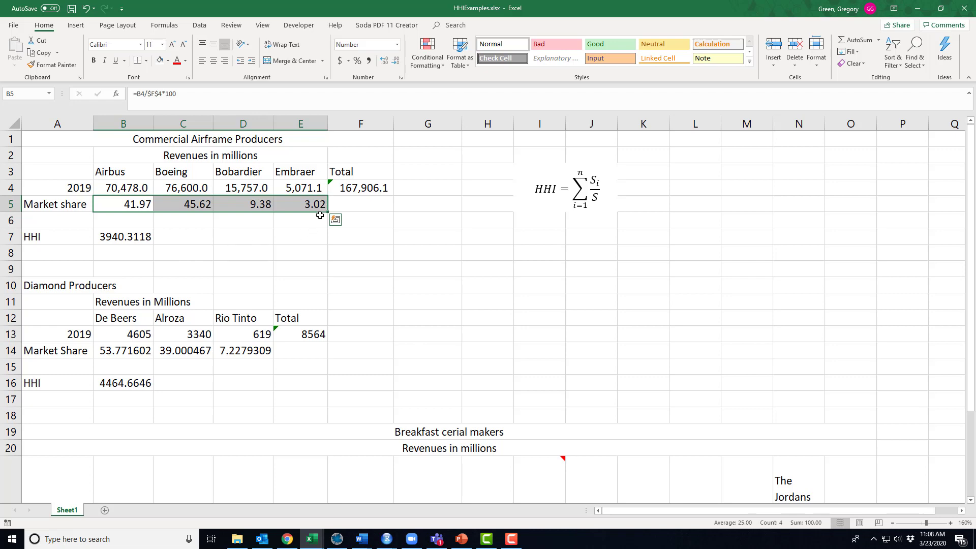
# Step: Try adding parentheses to the S_i/S fraction in the HHI equation, then delete the misplaced empty brackets
pyautogui.click(589, 188)
pyautogui.doubleClick(592, 184)
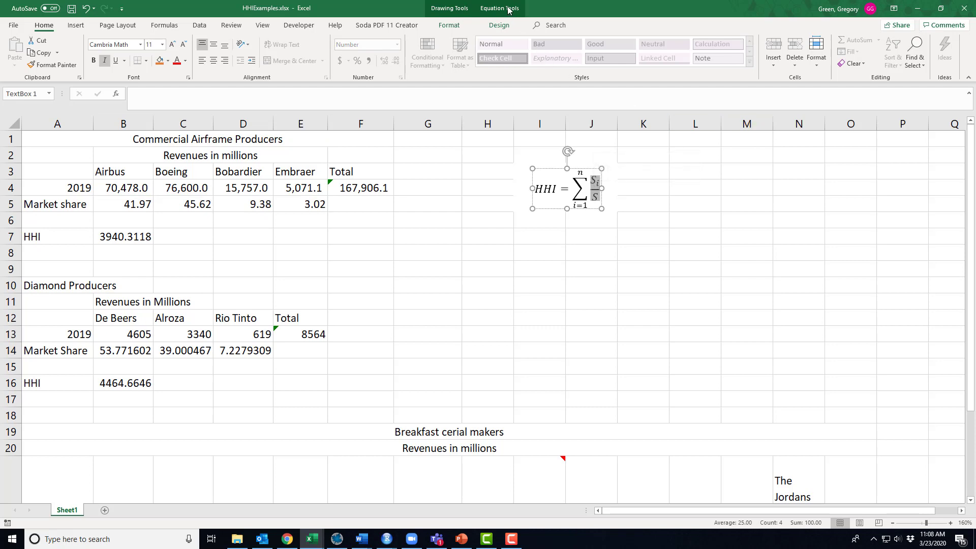
pyautogui.click(499, 25)
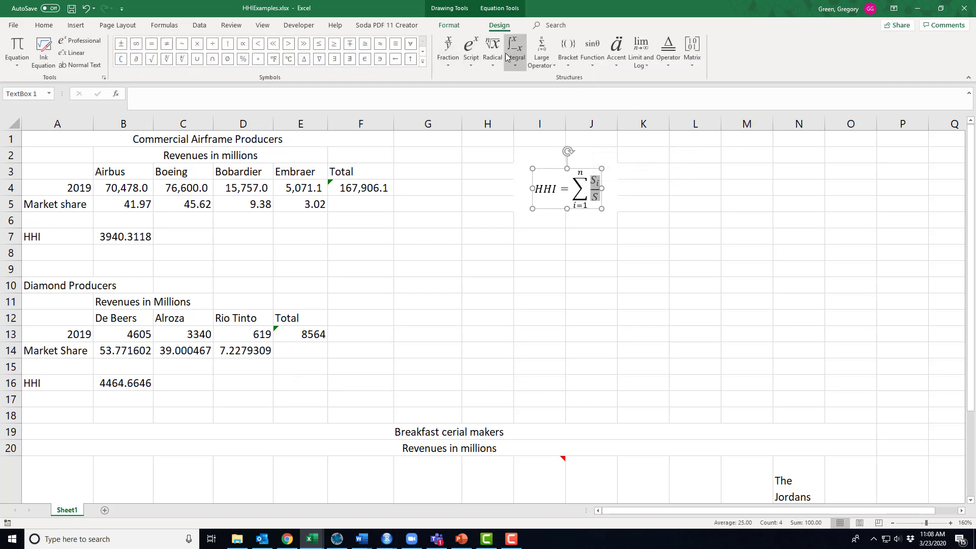
pyautogui.click(567, 50)
pyautogui.click(572, 103)
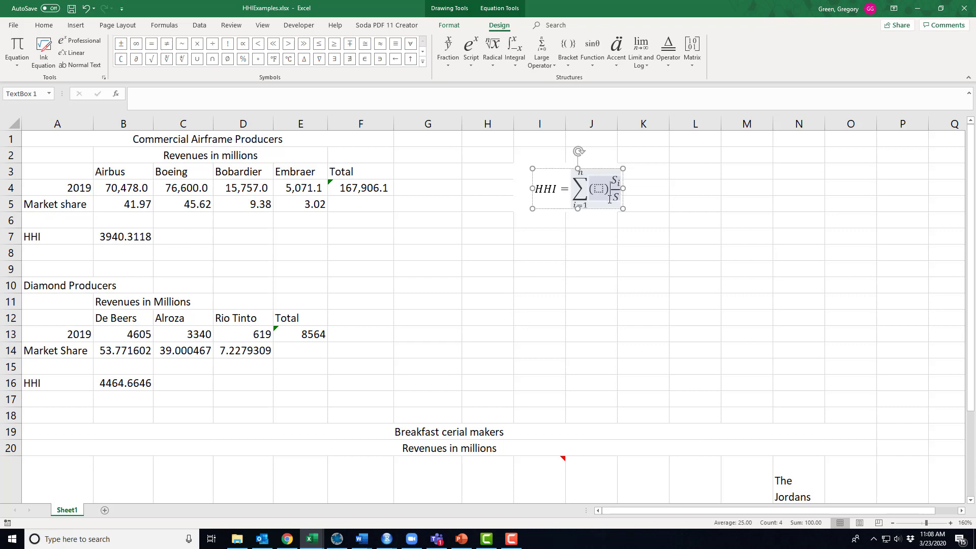
pyautogui.click(606, 199)
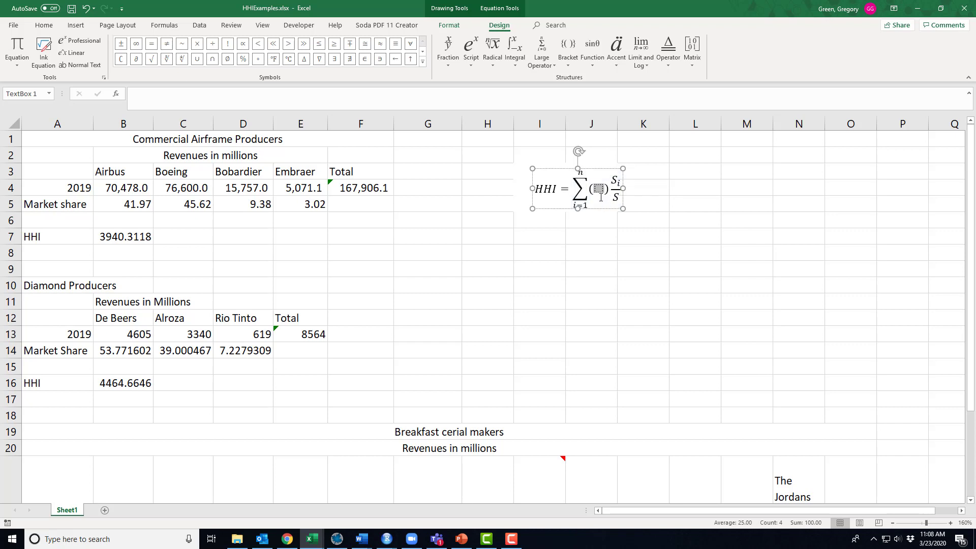
pyautogui.press('Delete')
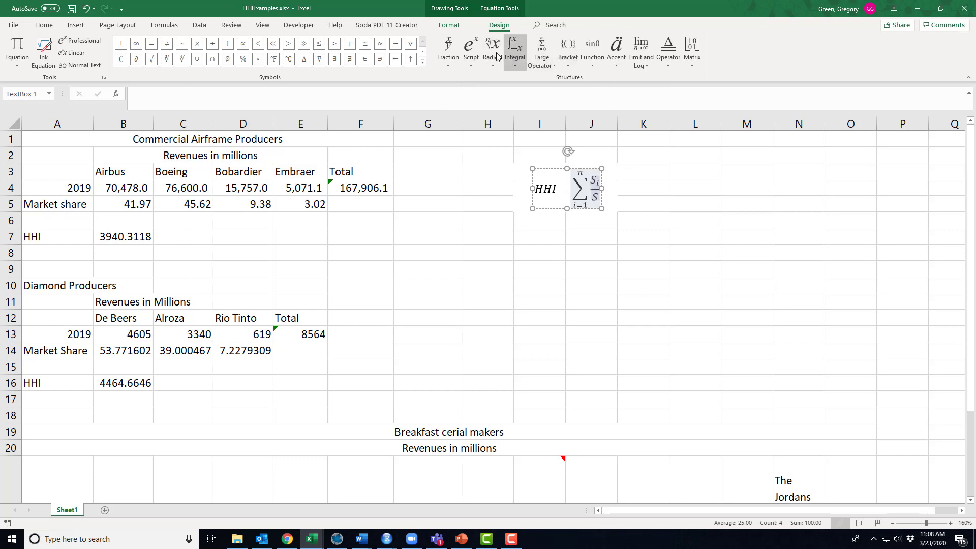
# Step: Insert a superscript with a parenthesised base, move S_i/S inside it, and give it exponent 2
pyautogui.click(480, 63)
pyautogui.click(494, 104)
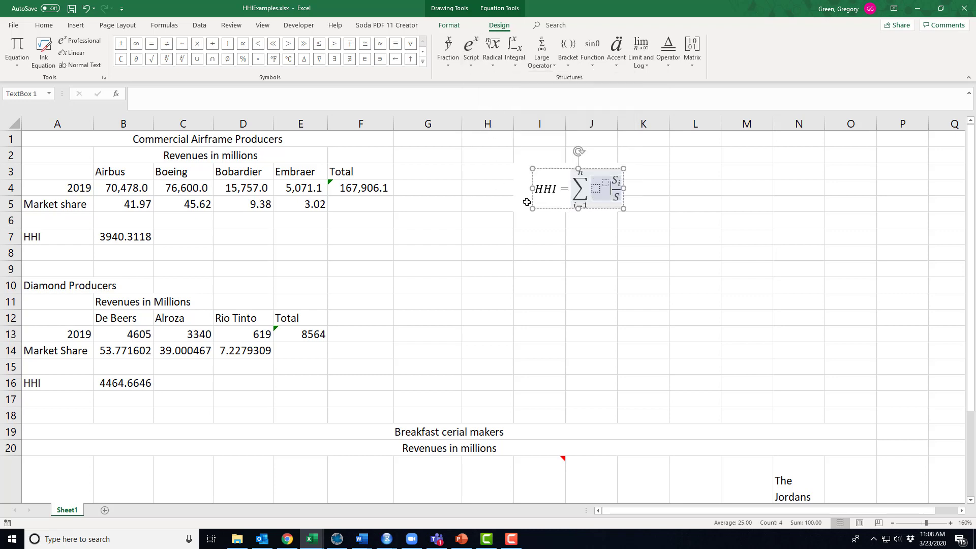
pyautogui.click(594, 190)
pyautogui.click(568, 55)
pyautogui.click(581, 107)
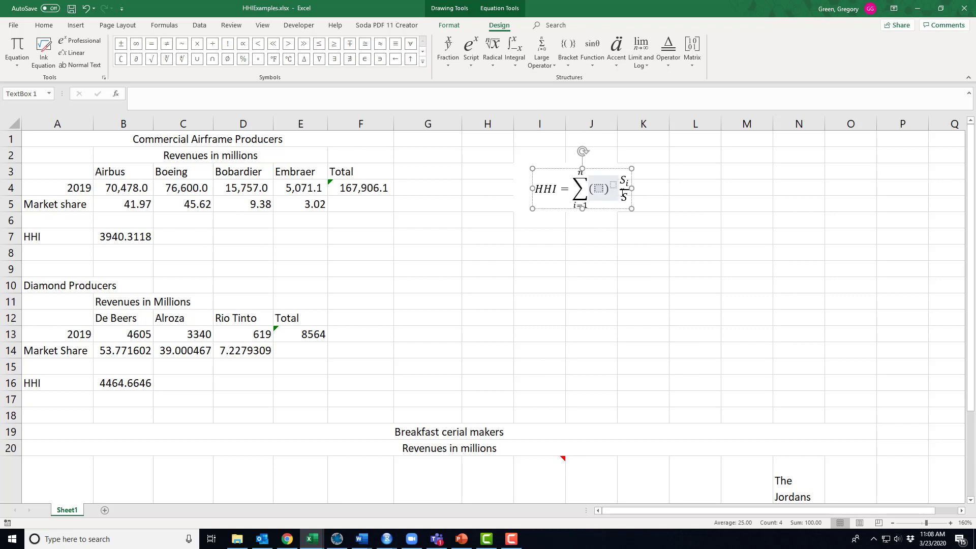
pyautogui.moveTo(619, 200)
pyautogui.mouseDown()
pyautogui.moveTo(599, 189)
pyautogui.moveTo(626, 194)
pyautogui.mouseUp()
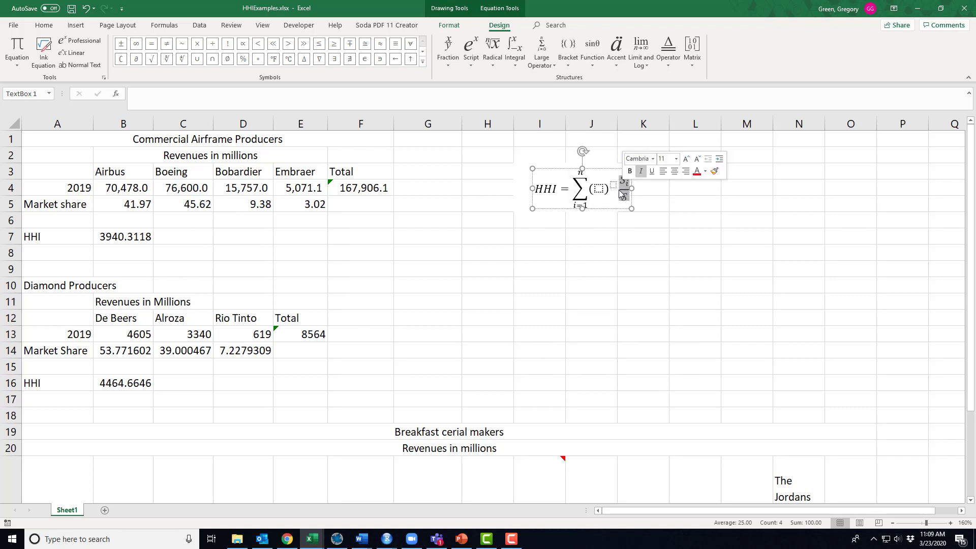
pyautogui.press('Delete')
pyautogui.click(600, 190)
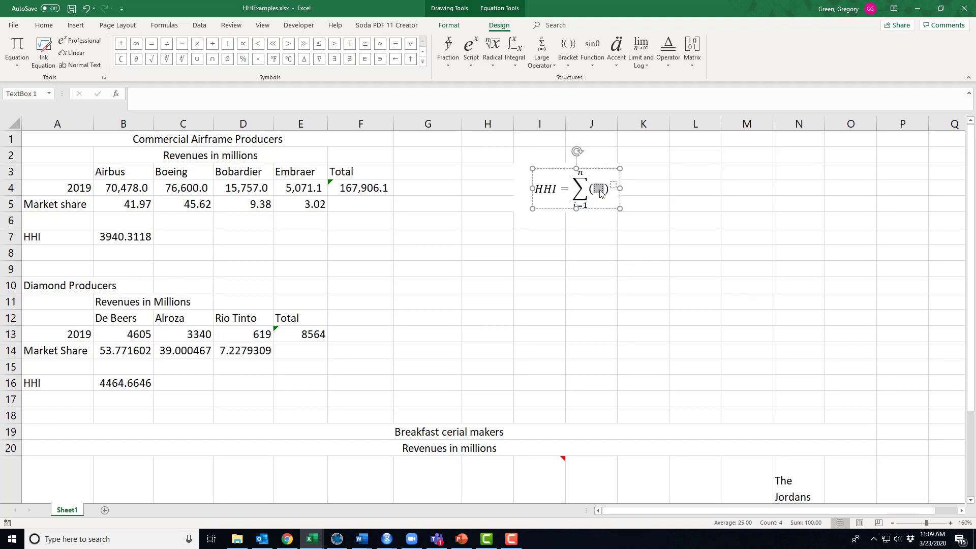
pyautogui.hotkey('ctrl', 'v')
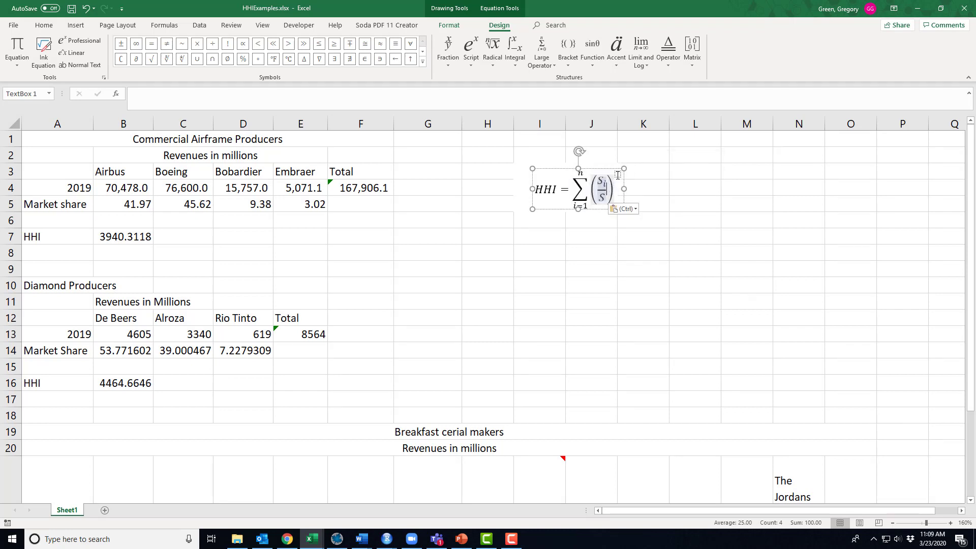
pyautogui.write('2')
pyautogui.click(646, 216)
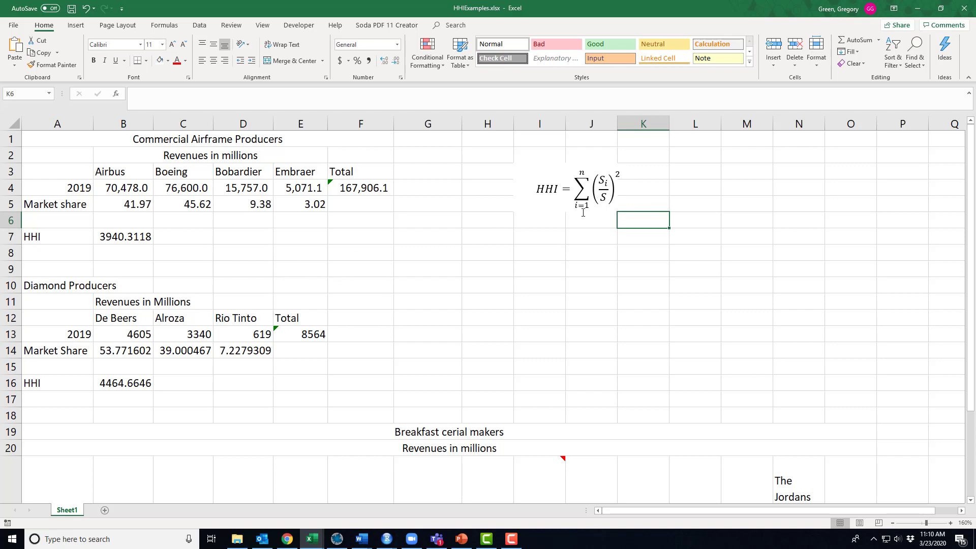
pyautogui.click(113, 237)
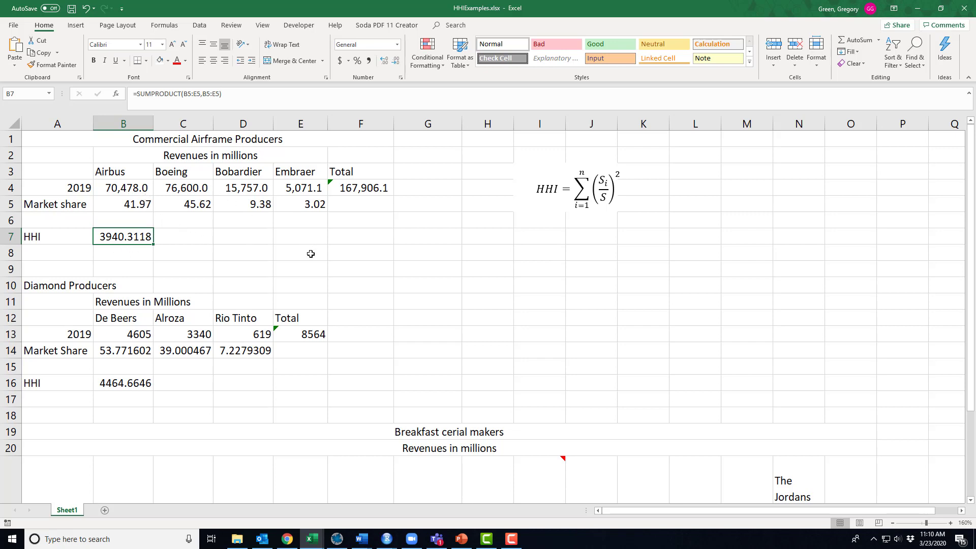
pyautogui.click(153, 204)
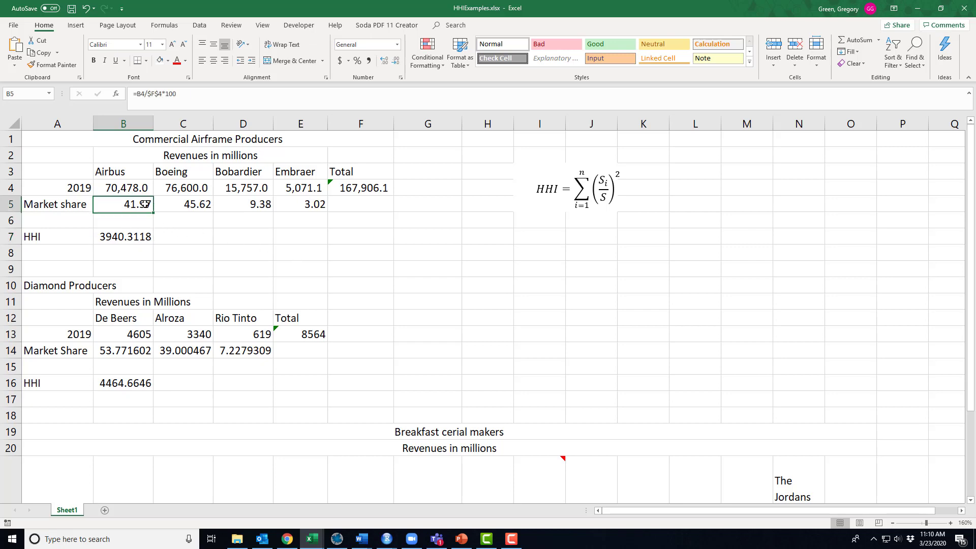
pyautogui.moveTo(153, 204); pyautogui.dragTo(277, 204)
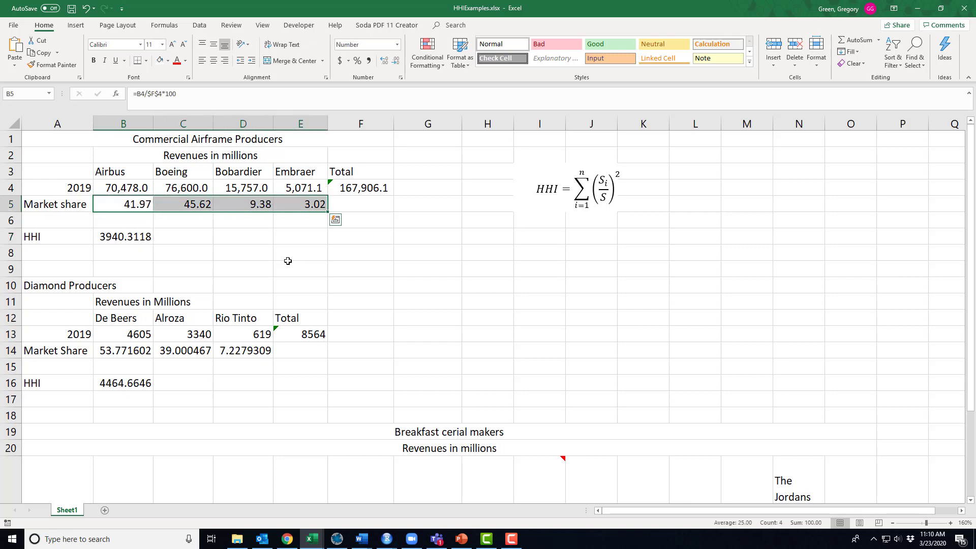
pyautogui.moveTo(136, 206); pyautogui.dragTo(160, 204)
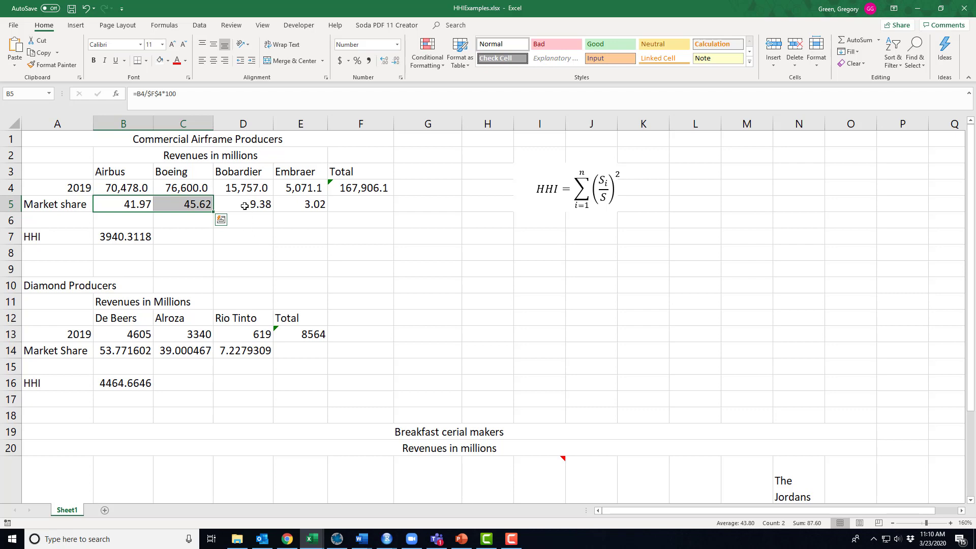
pyautogui.click(269, 204)
pyautogui.moveTo(269, 205); pyautogui.dragTo(286, 206)
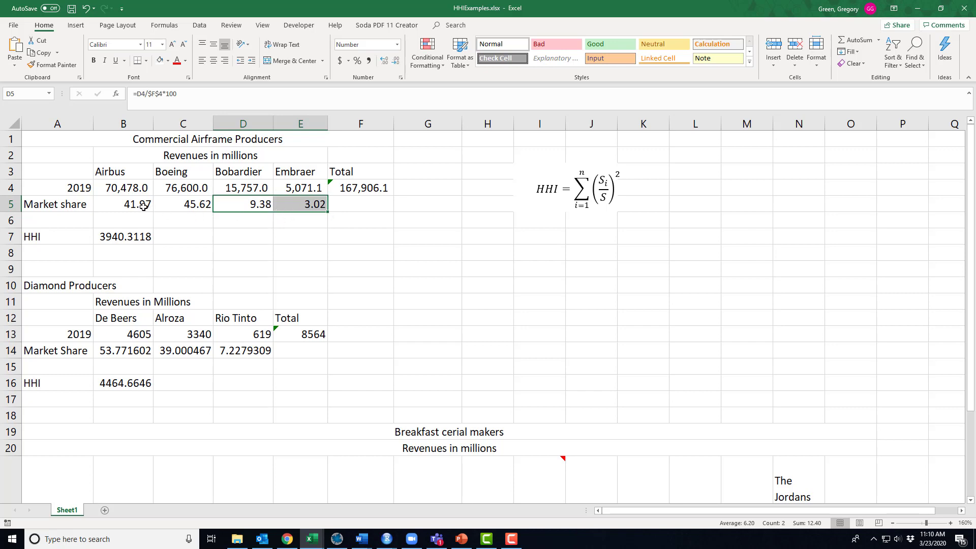
pyautogui.moveTo(144, 206); pyautogui.dragTo(171, 210)
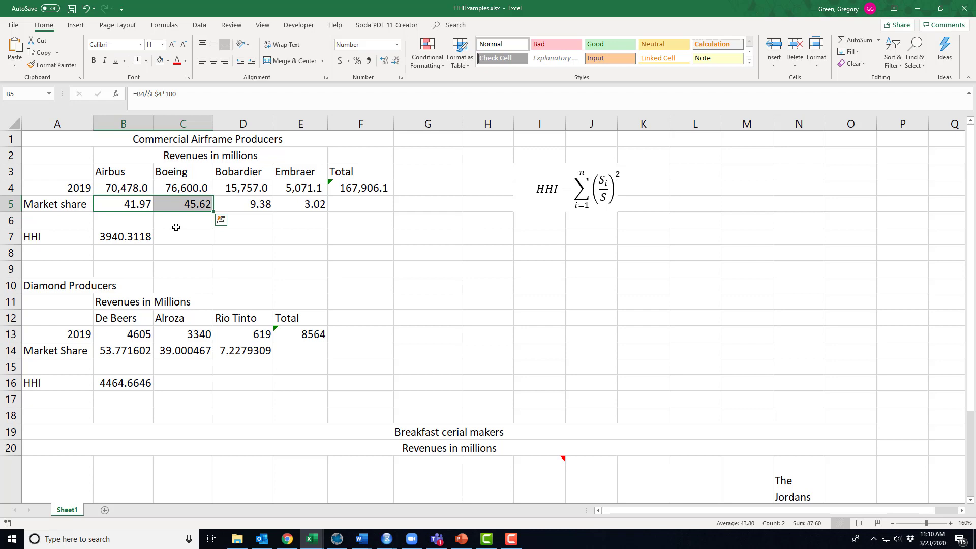
pyautogui.moveTo(230, 192); pyautogui.dragTo(281, 205)
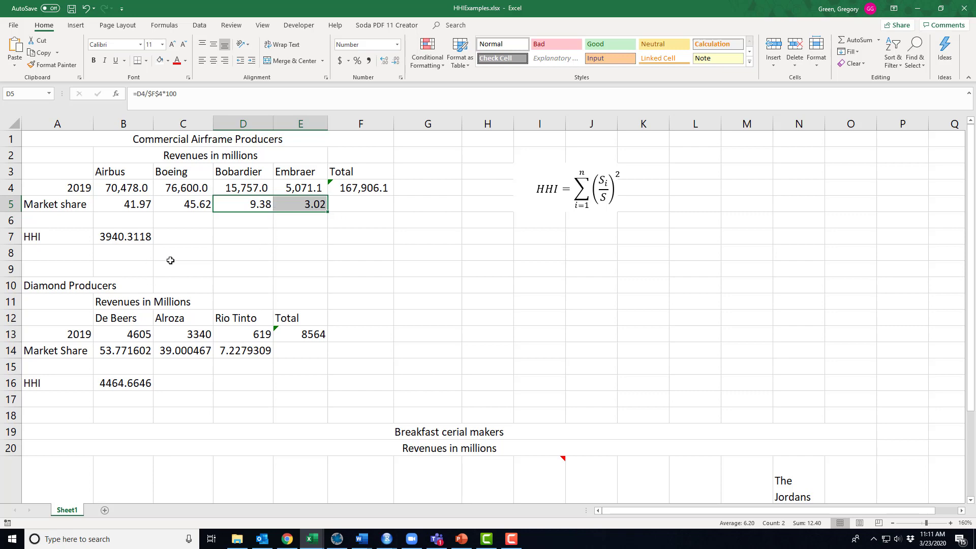
# Step: Merge and centre the Diamond Producers title across A10:E10, then review the De Beers, Alroza and Rio Tinto headings
pyautogui.scroll(-1, 170, 261)
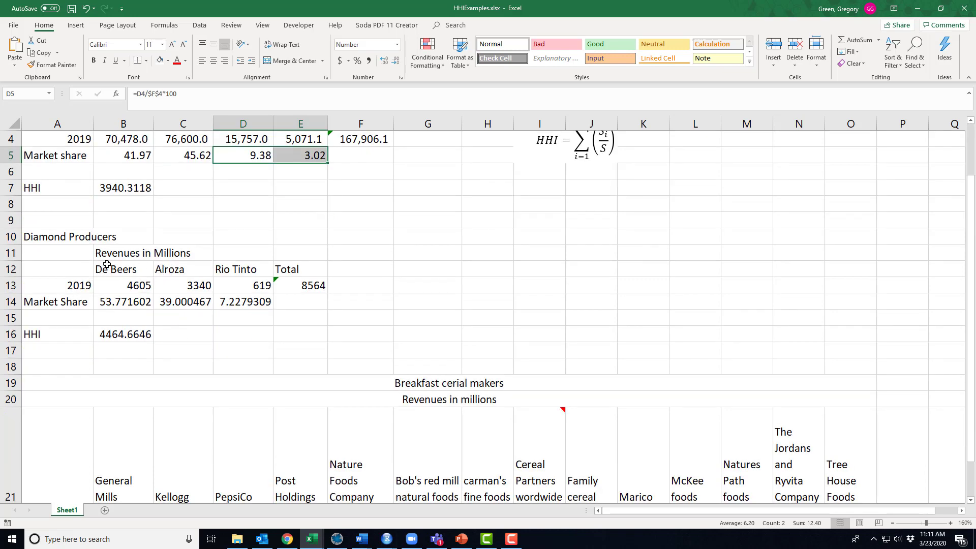
pyautogui.scroll(1, 222, 288)
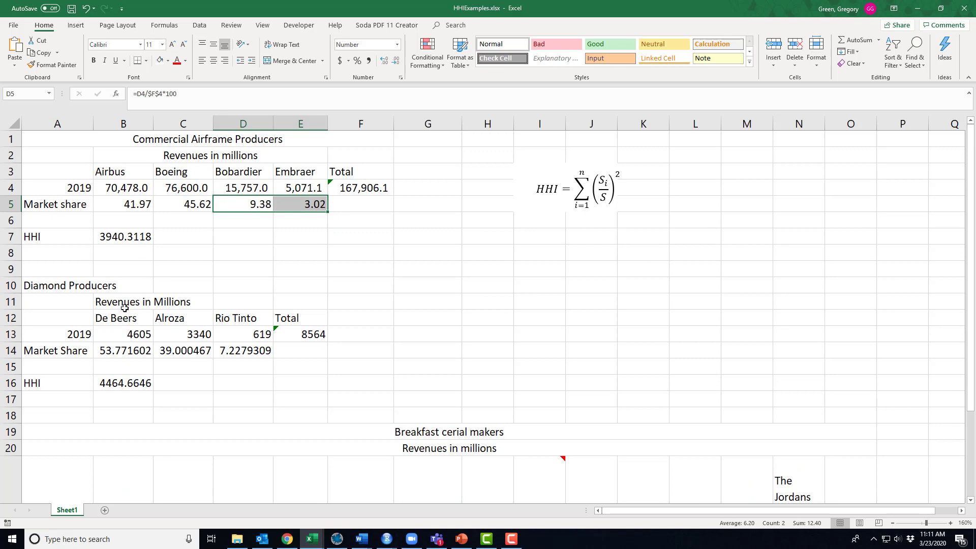
pyautogui.moveTo(77, 285); pyautogui.dragTo(305, 286)
pyautogui.click(300, 61)
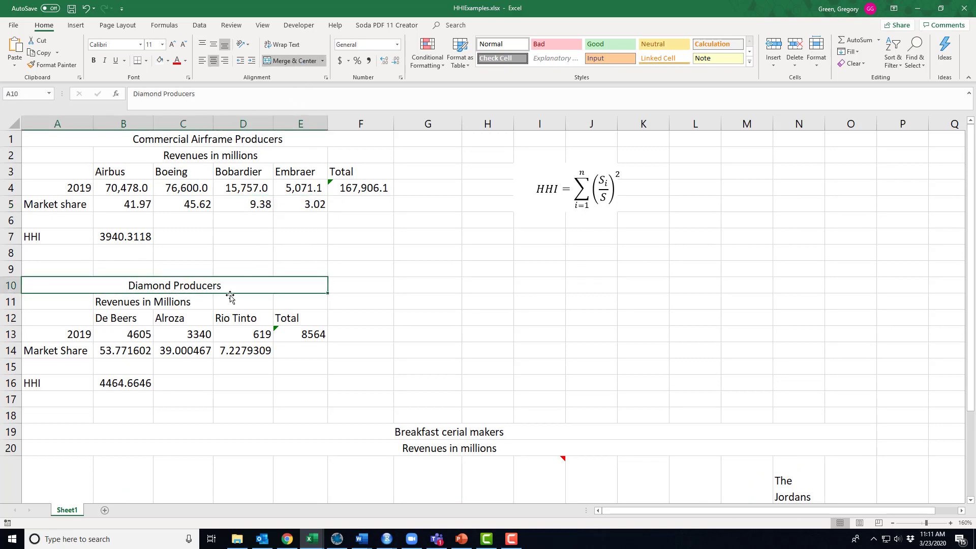
pyautogui.click(130, 326)
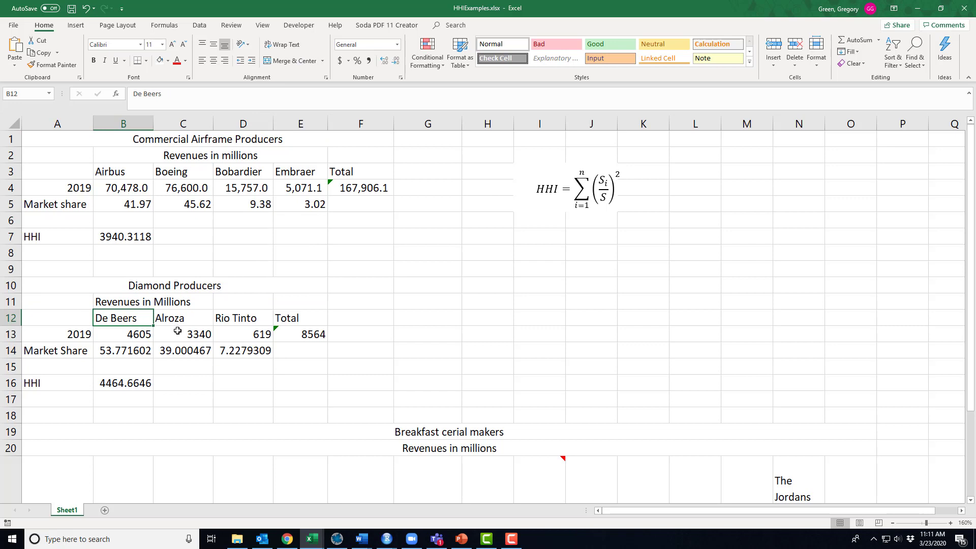
pyautogui.click(177, 322)
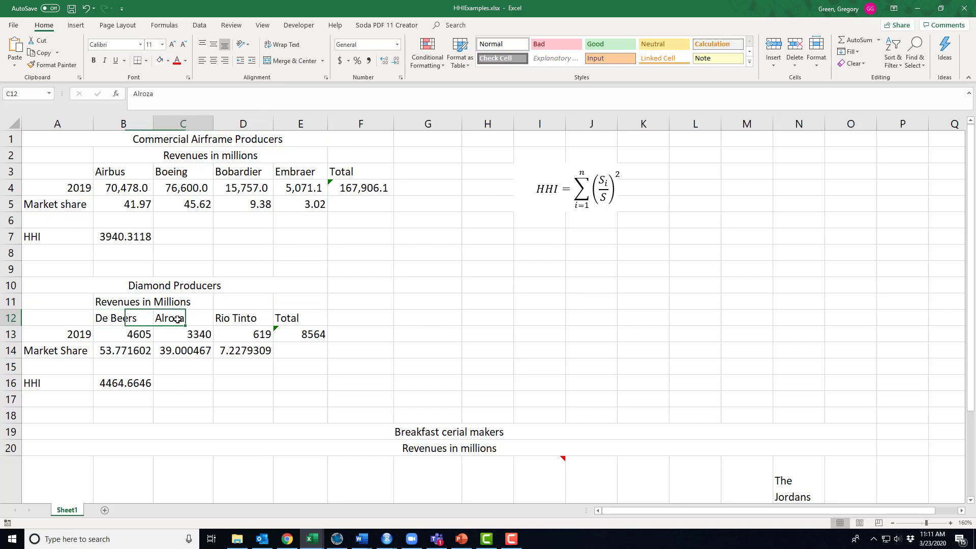
pyautogui.click(237, 322)
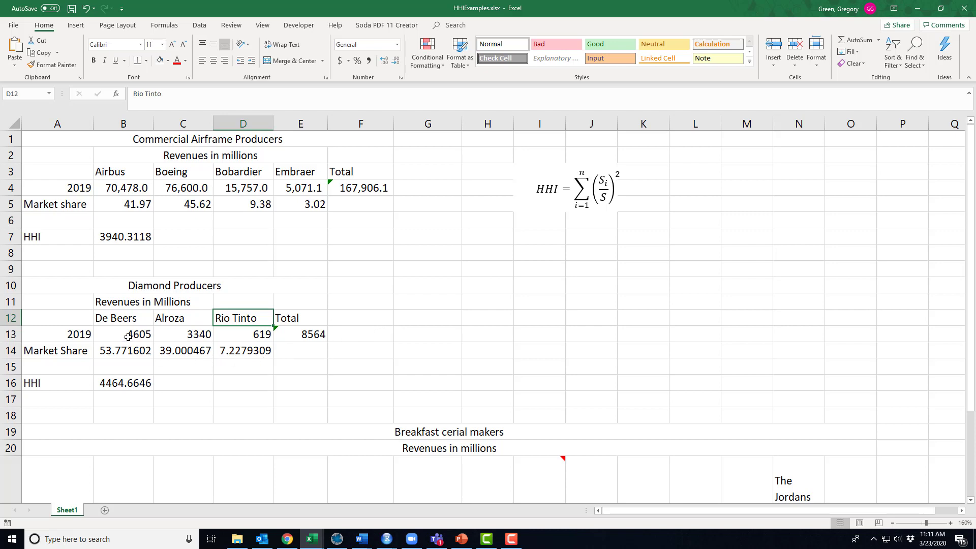
# Step: Give the diamond revenues in B13:D13 Comma Style with no decimals, showing 4,605, 3,340 and 619
pyautogui.moveTo(129, 337); pyautogui.dragTo(259, 336)
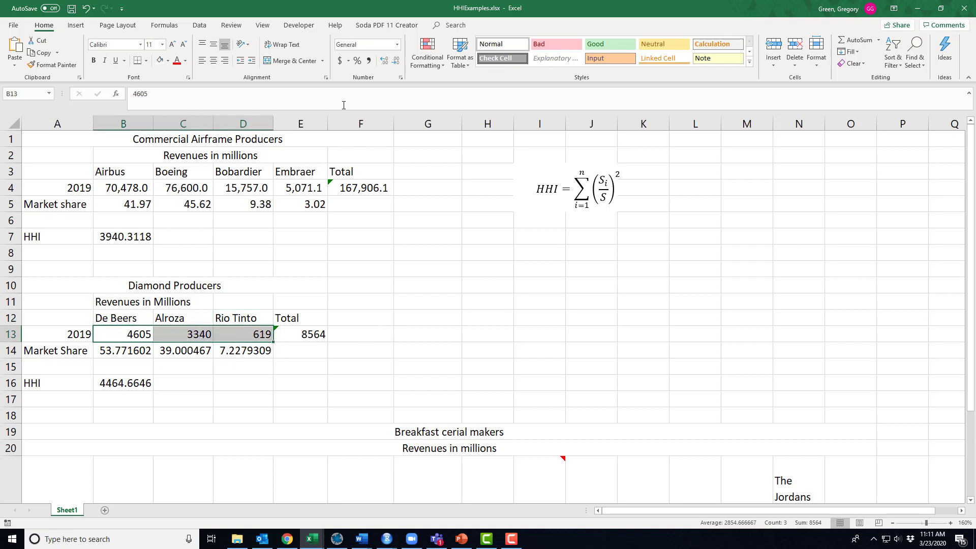
pyautogui.click(368, 60)
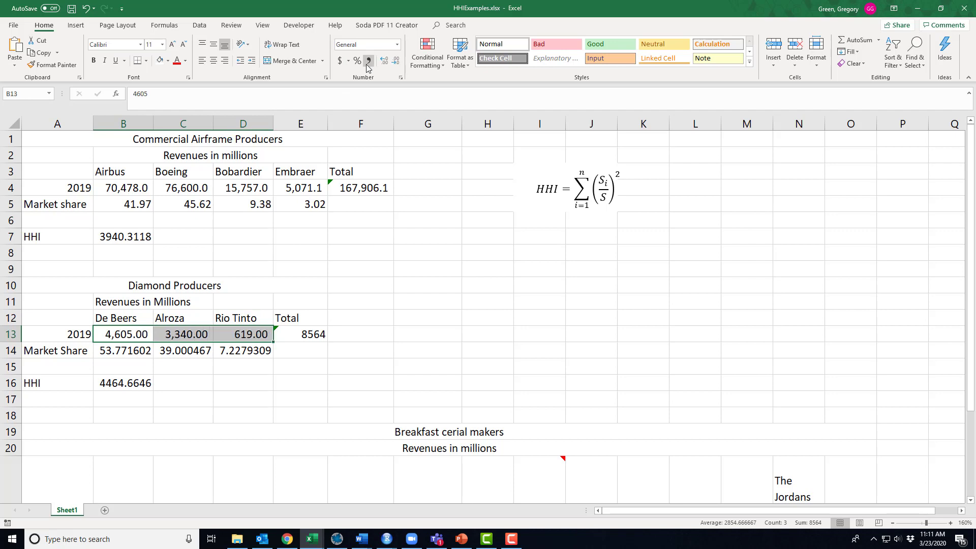
pyautogui.click(396, 60)
pyautogui.click(396, 61)
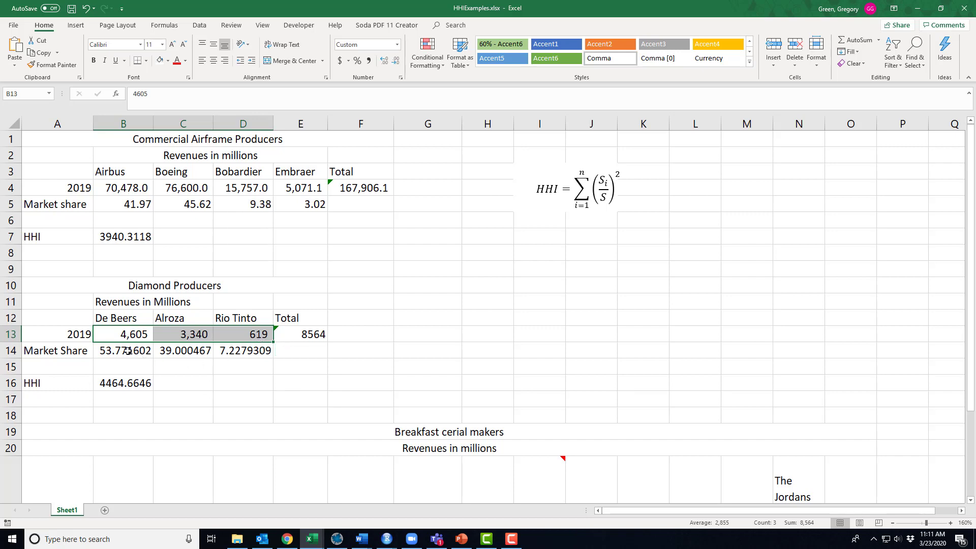
pyautogui.moveTo(128, 350); pyautogui.dragTo(234, 350)
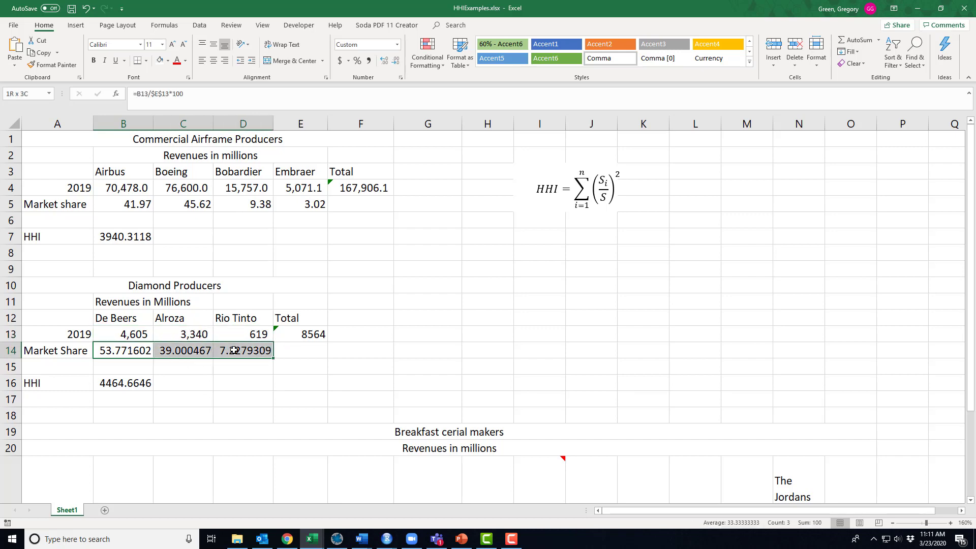
# Step: Cut the diamond market shares to two decimals (53.77, 39.00, 7.23) and check each formula
pyautogui.click(396, 64)
pyautogui.click(396, 64)
pyautogui.click(396, 64)
pyautogui.click(396, 64)
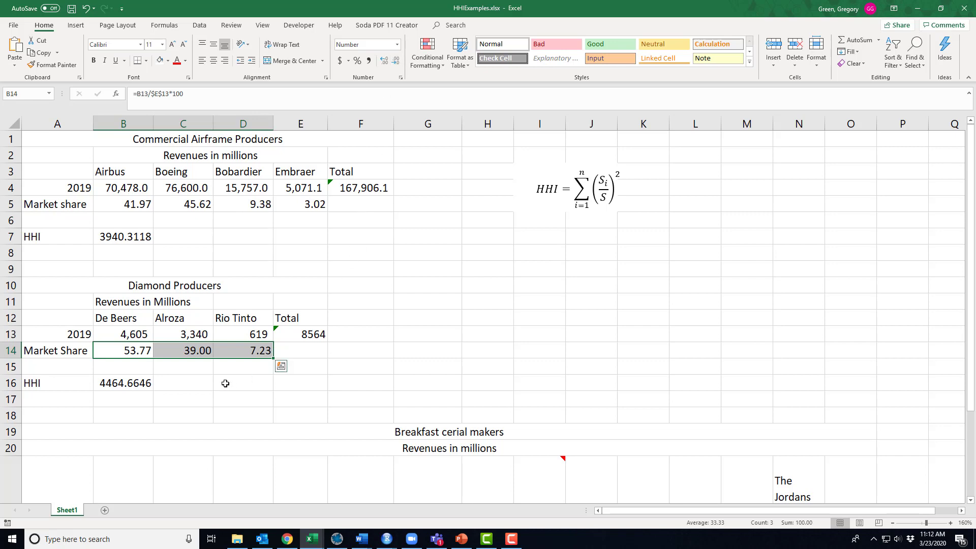
pyautogui.click(130, 355)
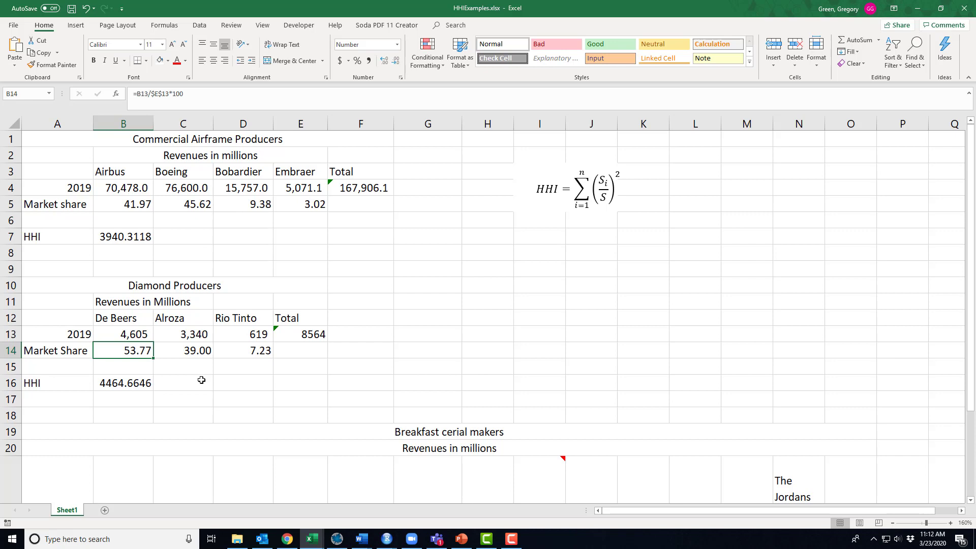
pyautogui.click(192, 350)
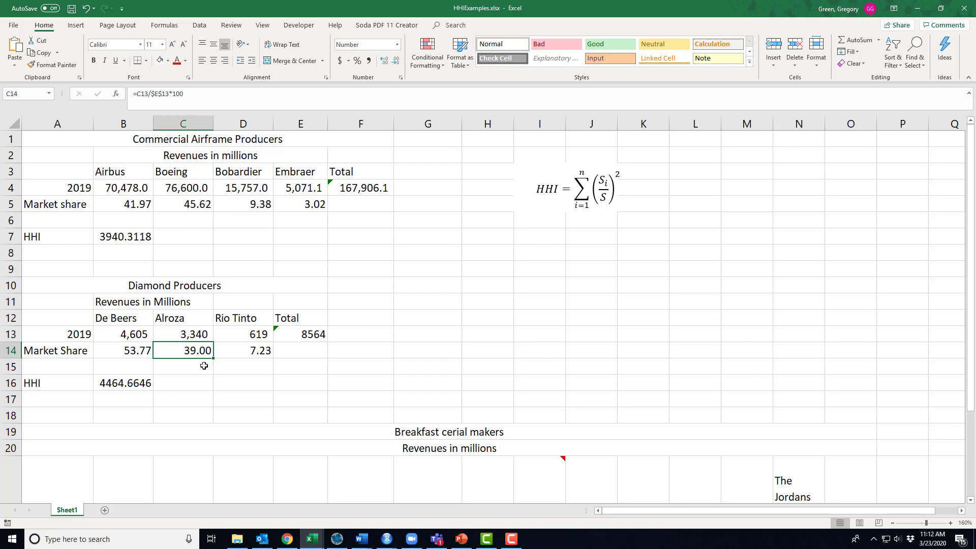
pyautogui.click(229, 350)
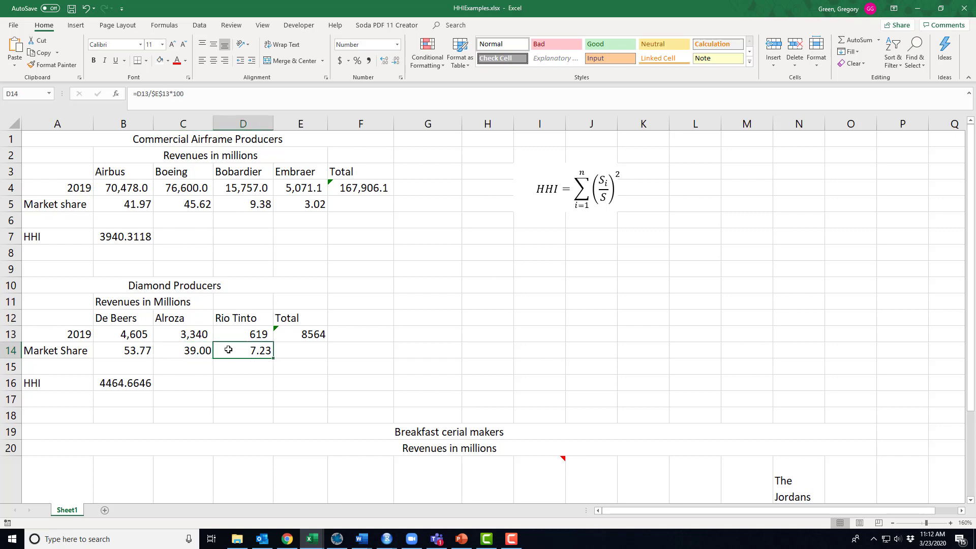
pyautogui.click(252, 337)
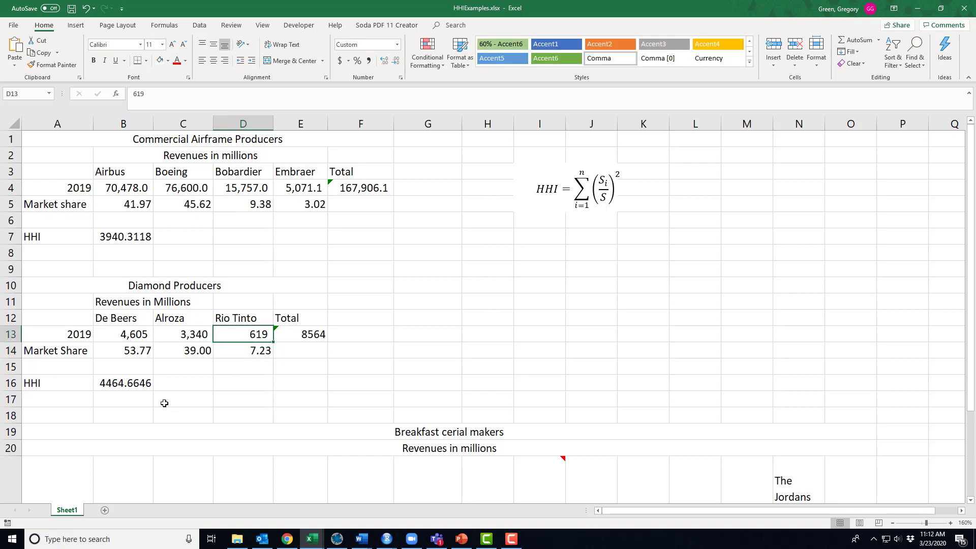
pyautogui.click(127, 385)
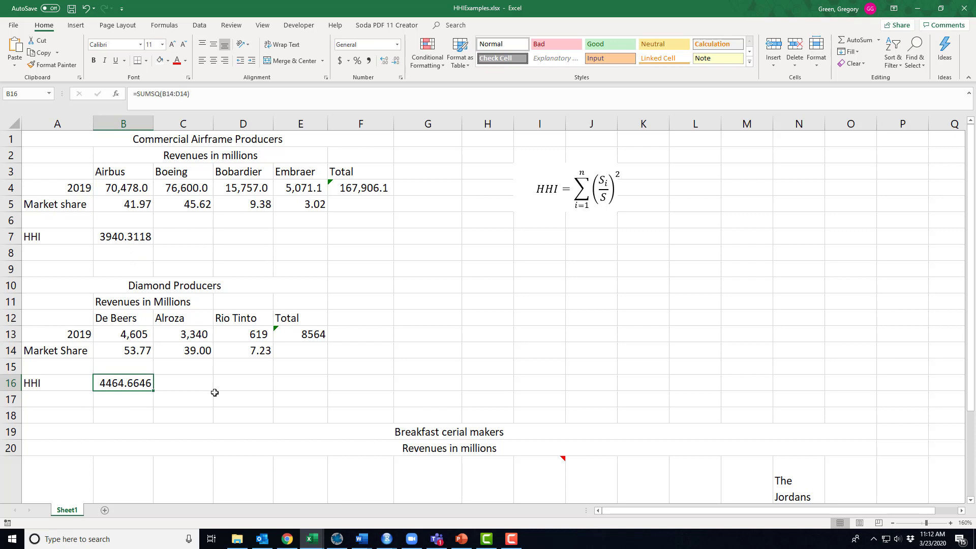
pyautogui.moveTo(144, 353); pyautogui.dragTo(160, 352)
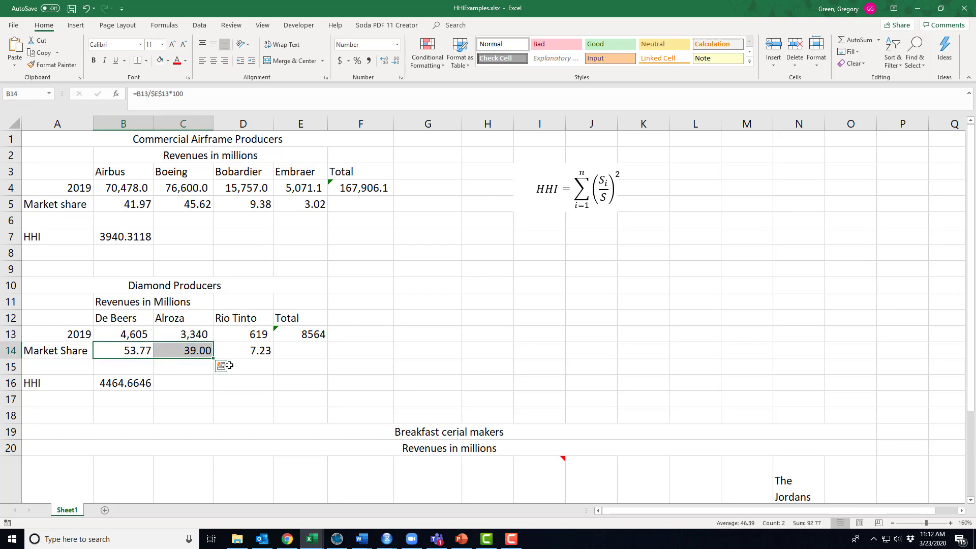
pyautogui.moveTo(122, 316); pyautogui.dragTo(220, 317)
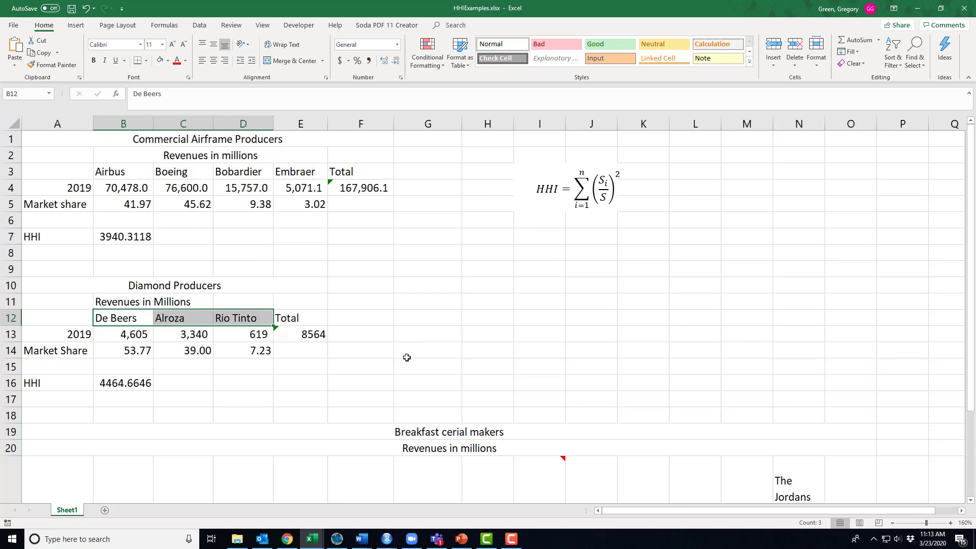
pyautogui.click(125, 175)
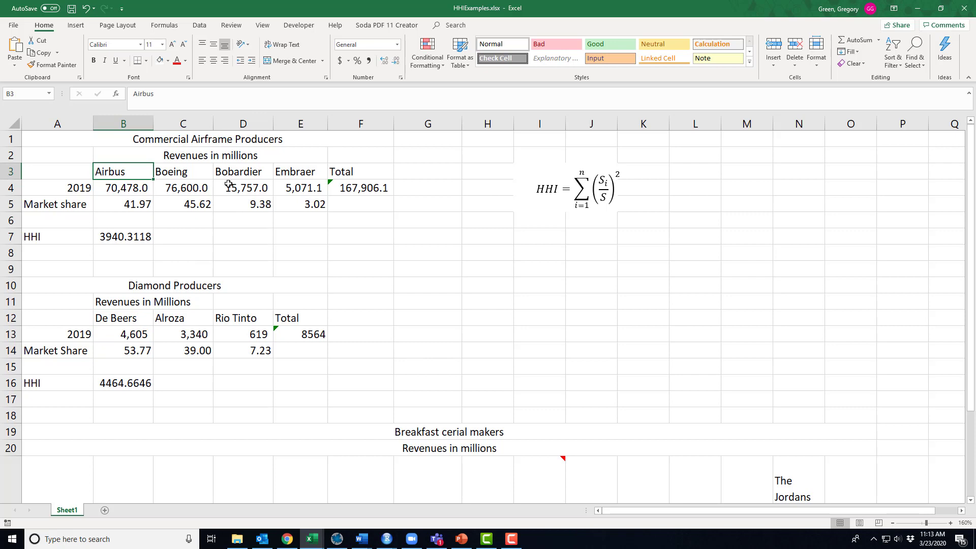
pyautogui.moveTo(142, 173); pyautogui.dragTo(177, 194)
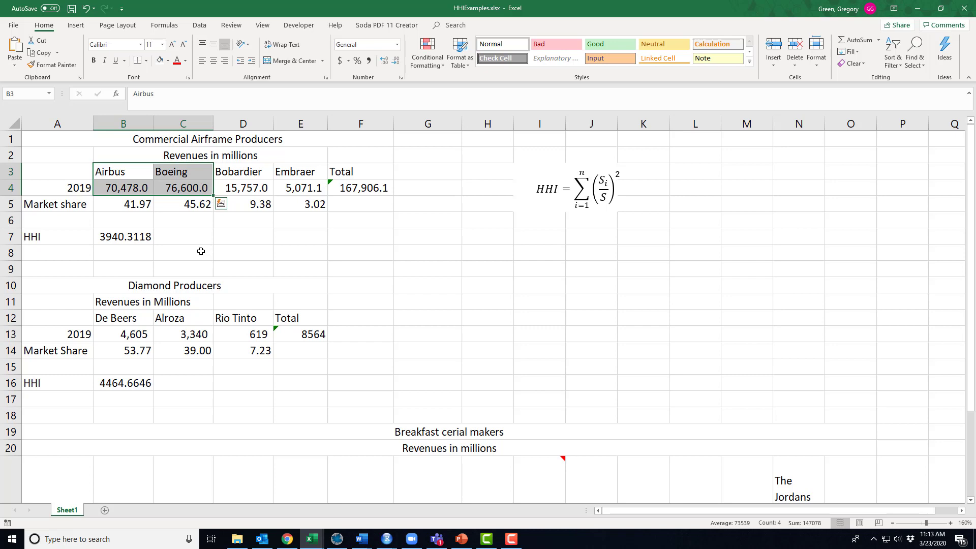
pyautogui.moveTo(127, 189); pyautogui.dragTo(161, 187)
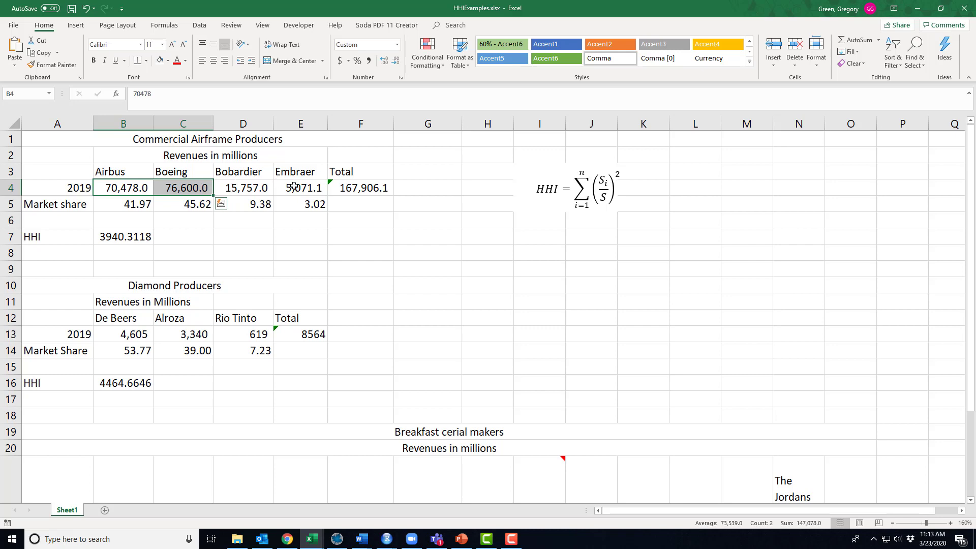
pyautogui.click(236, 174)
pyautogui.click(297, 176)
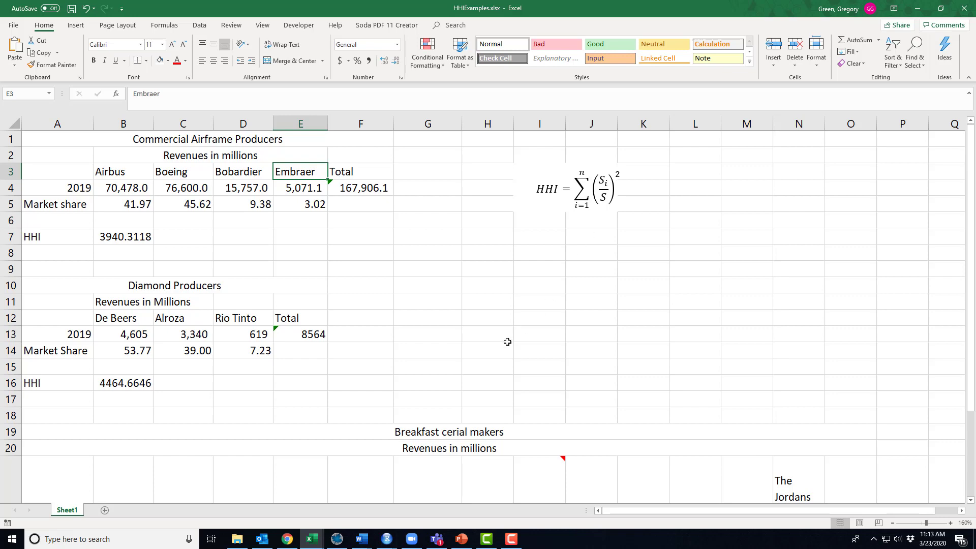
pyautogui.scroll(-2, 503, 343)
pyautogui.scroll(2, 503, 345)
pyautogui.scroll(-3, 431, 318)
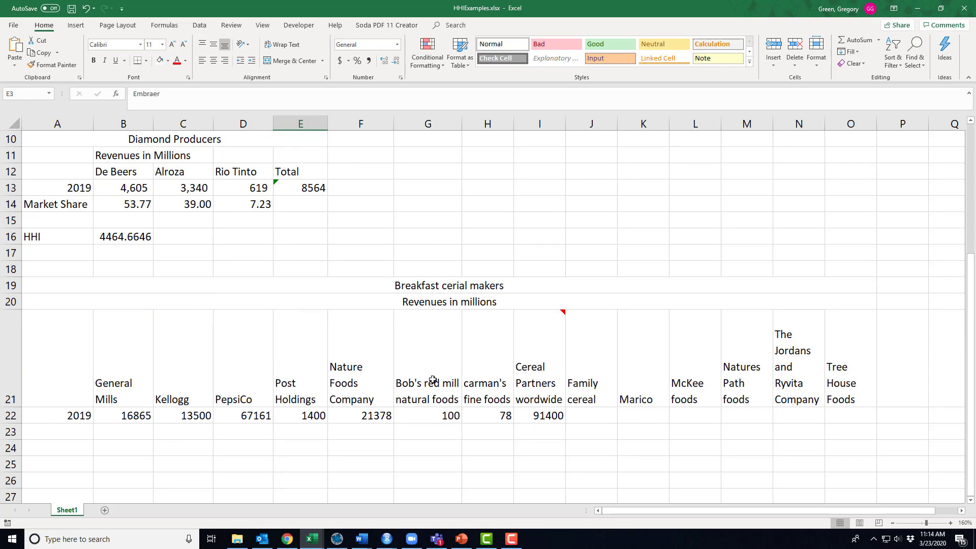
pyautogui.scroll(2, 433, 380)
pyautogui.scroll(1, 431, 381)
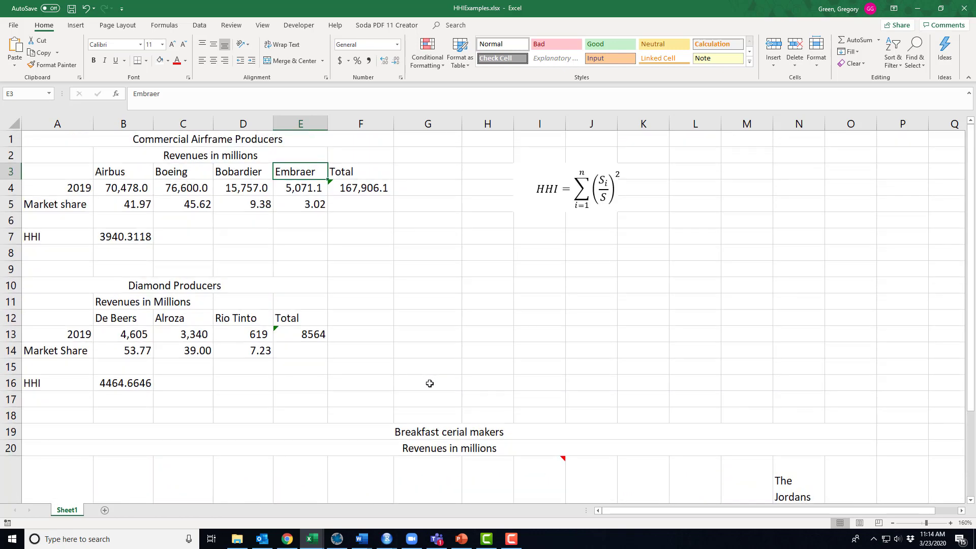